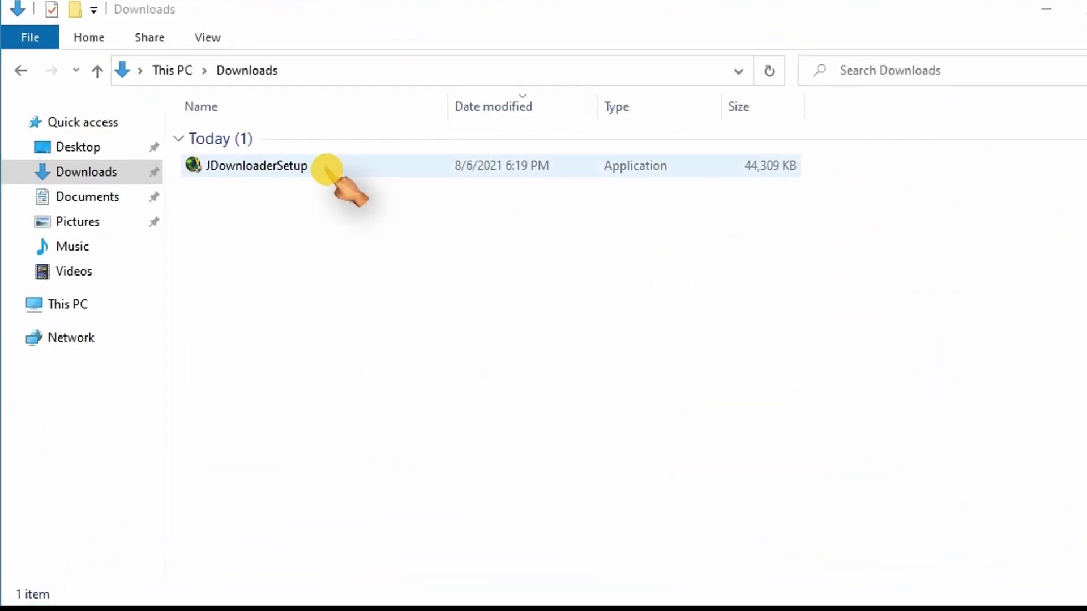
Step: Run the JDownloaderSetup installer as administrator and approve the User Account Control prompt
{"action": "left_click", "coordinate": [366, 161]}
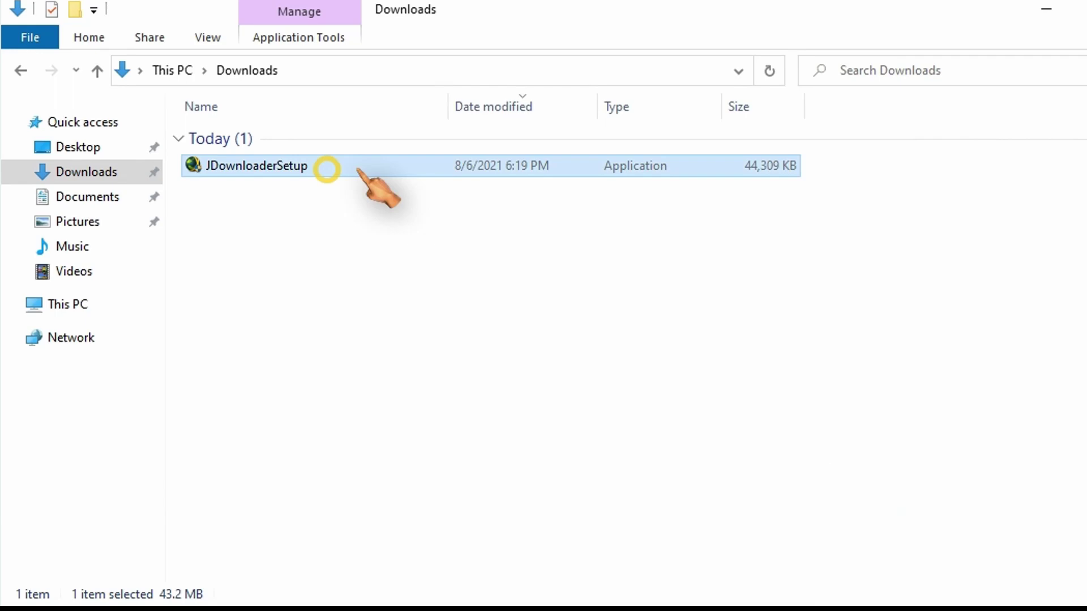
{"action": "right_click", "coordinate": [378, 171]}
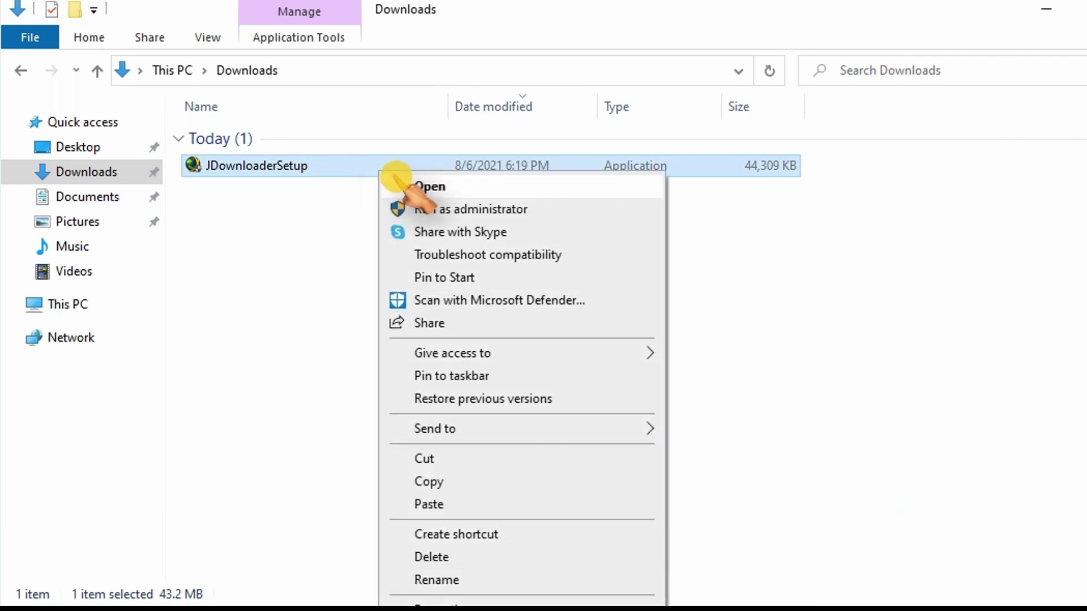
{"action": "left_click", "coordinate": [569, 213]}
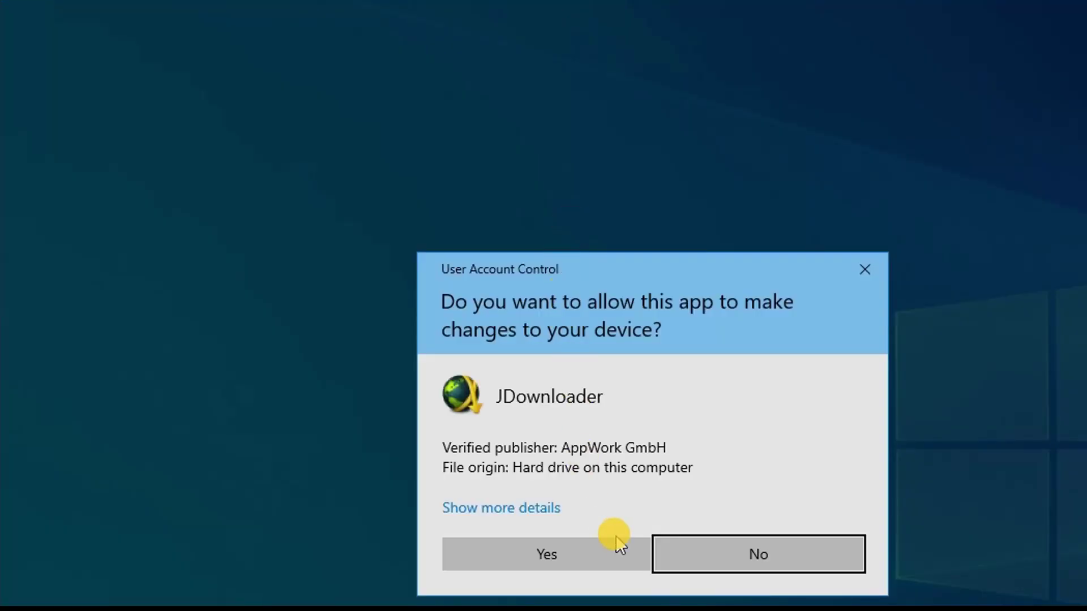
{"action": "left_click", "coordinate": [620, 550]}
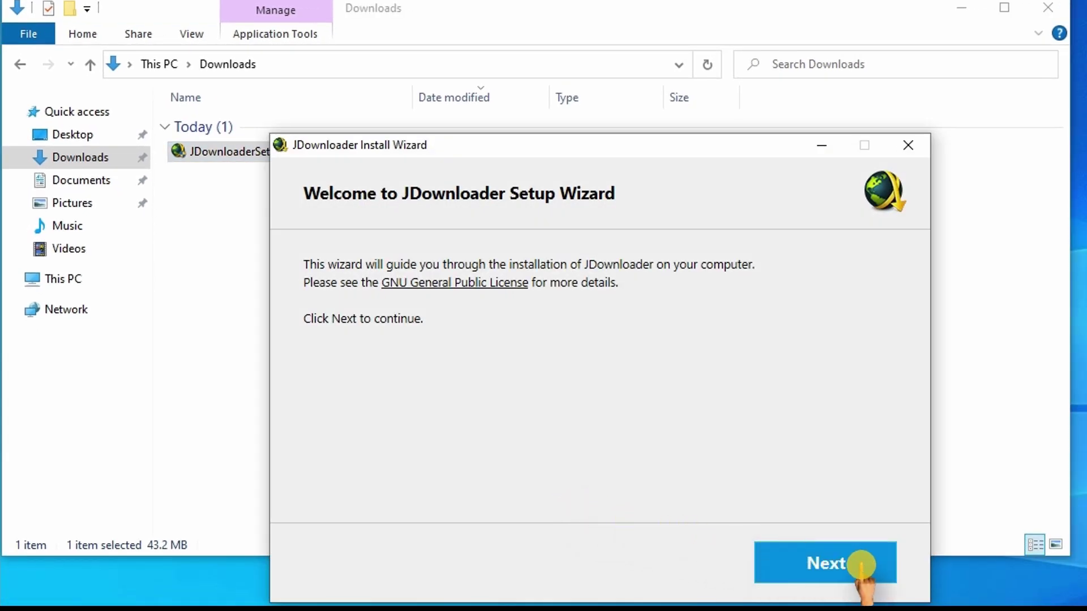
Step: Install with default folder, associations and tasks, declining the Web Companion and UpdatePush offers
{"action": "left_click", "coordinate": [869, 567]}
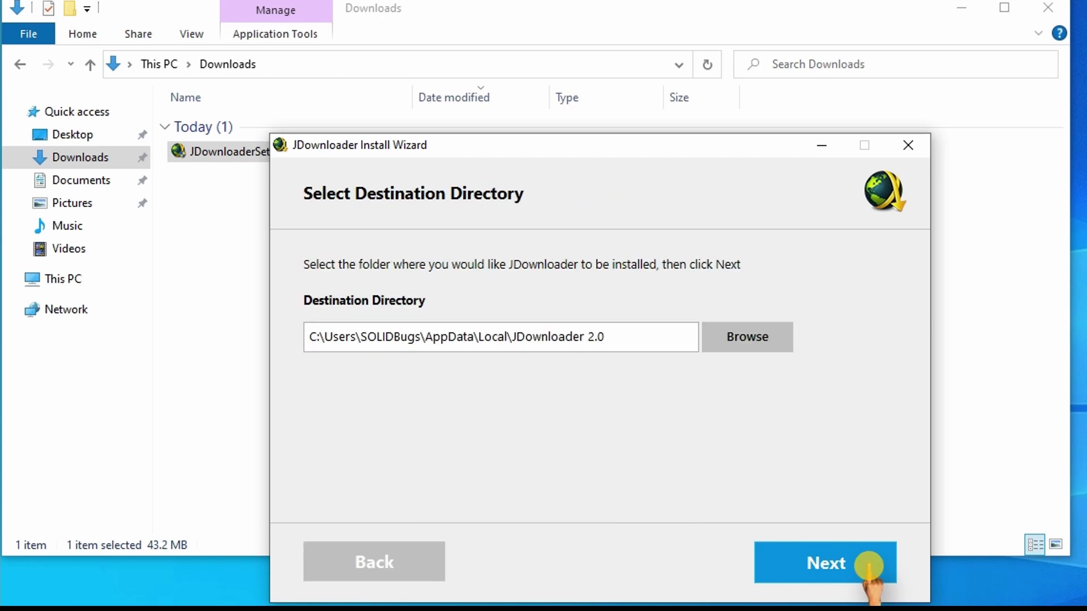
{"action": "left_click", "coordinate": [869, 566]}
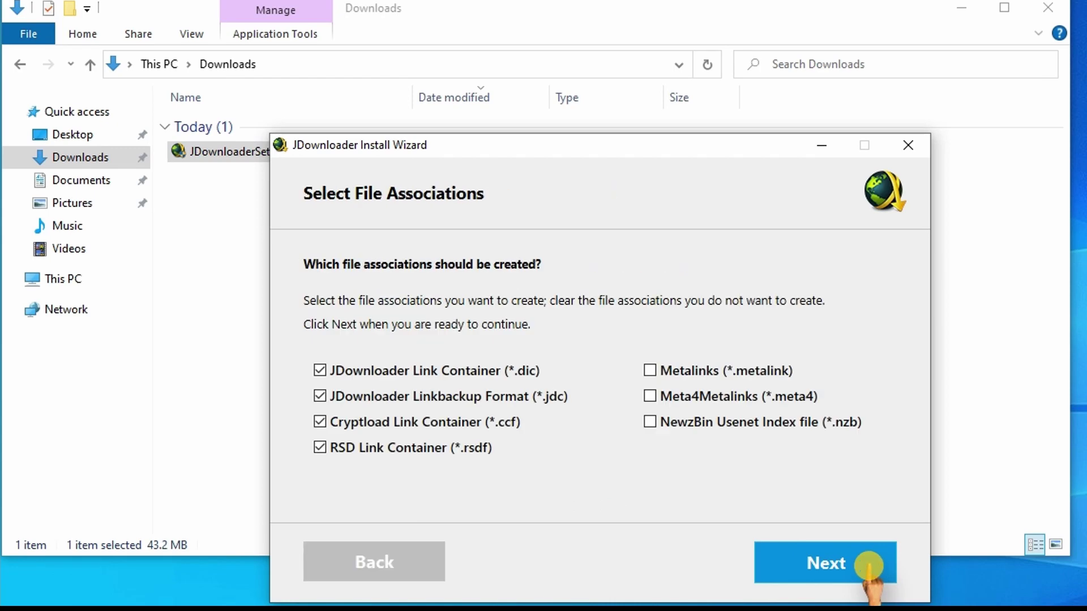
{"action": "left_click", "coordinate": [869, 566]}
{"action": "left_click", "coordinate": [869, 566]}
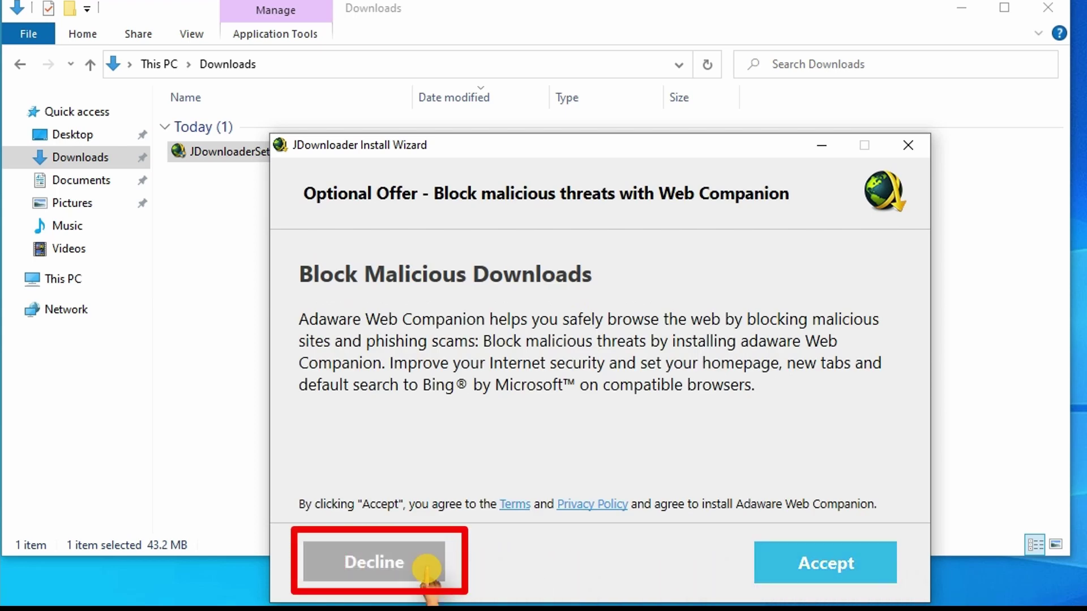
{"action": "left_click", "coordinate": [426, 568]}
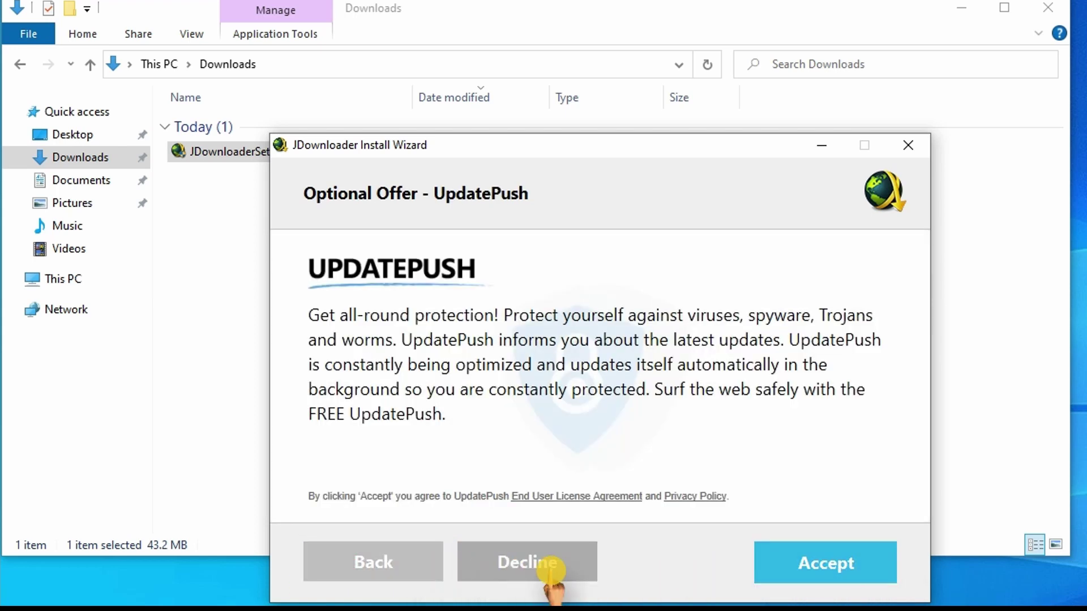
{"action": "left_click", "coordinate": [571, 569]}
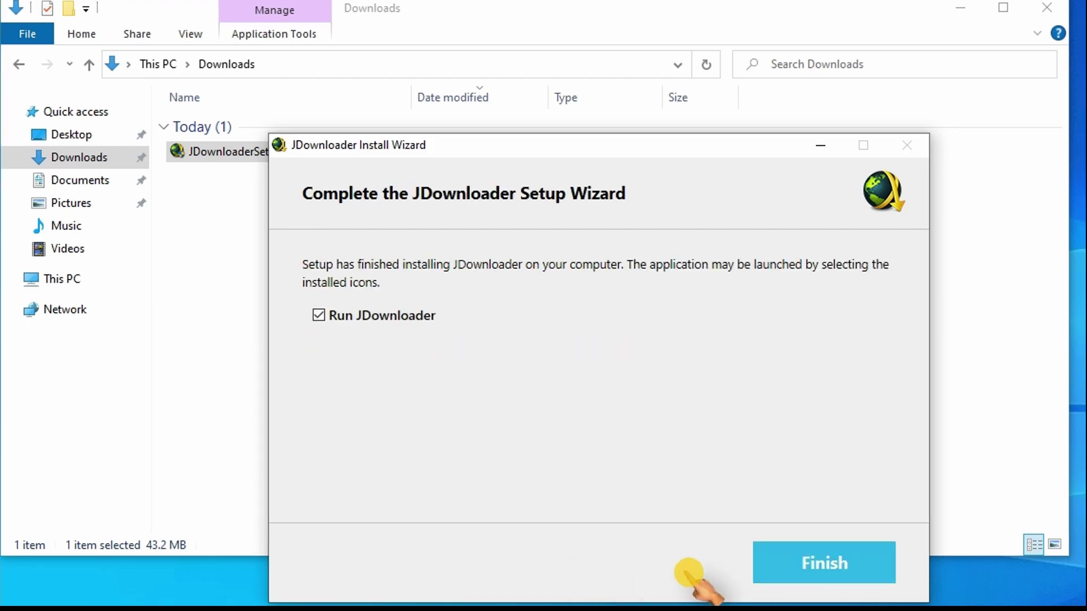
Step: Finish setup to launch JDownloader, confirm a reconnect attempt, and dismiss the Reconnect Failed result
{"action": "left_click", "coordinate": [856, 582]}
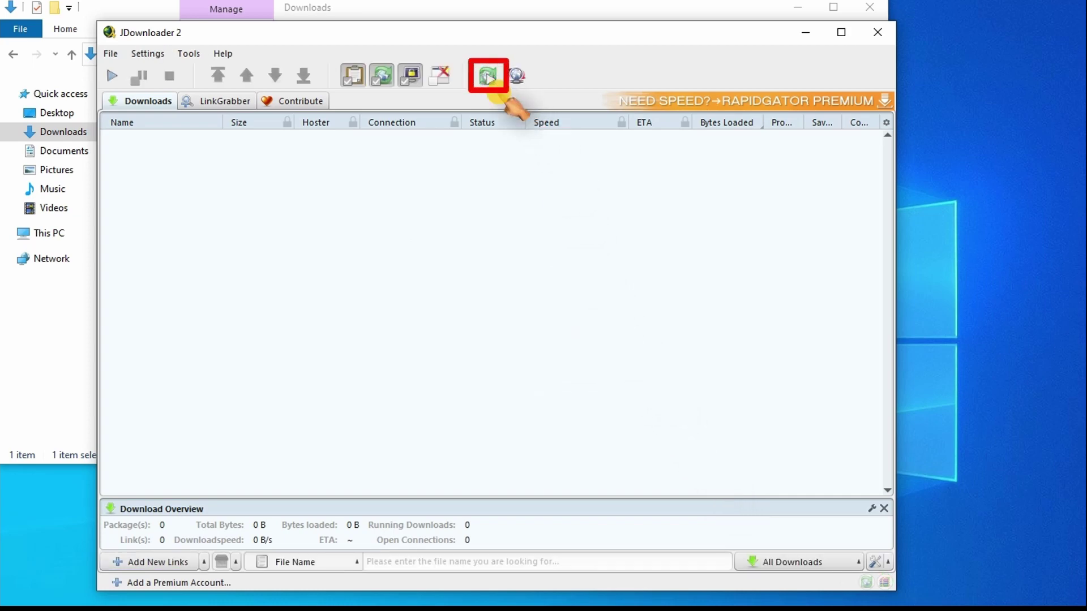
{"action": "left_click", "coordinate": [490, 77]}
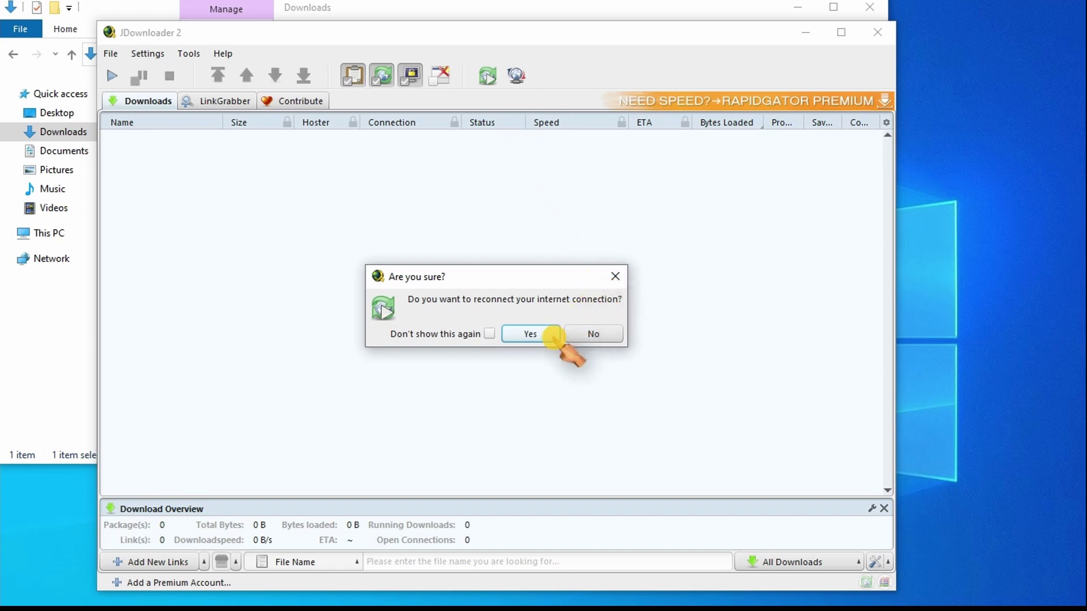
{"action": "left_click", "coordinate": [532, 334]}
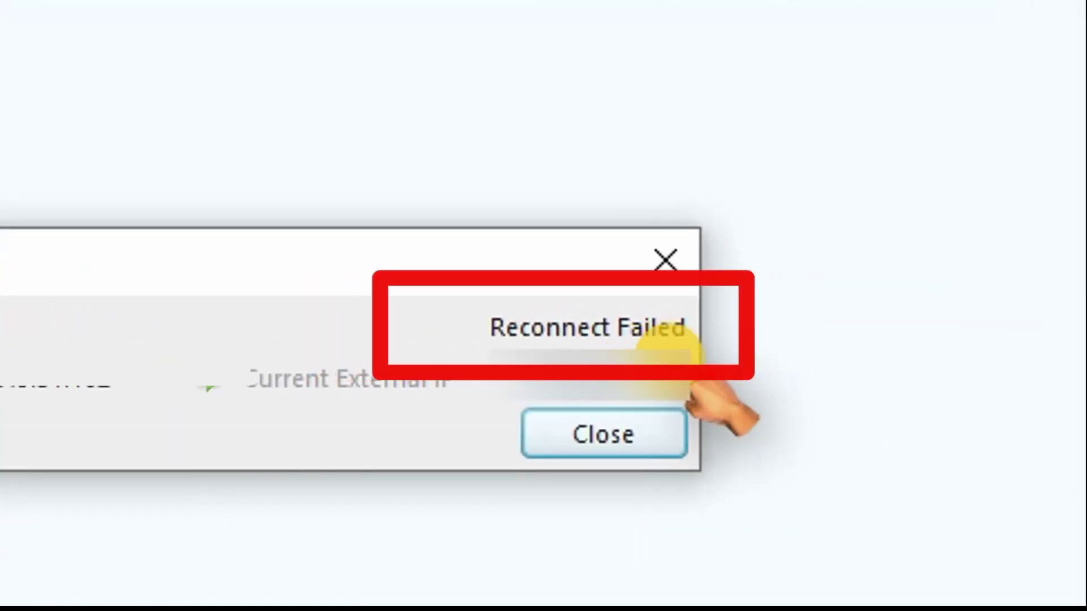
{"action": "left_click", "coordinate": [658, 434]}
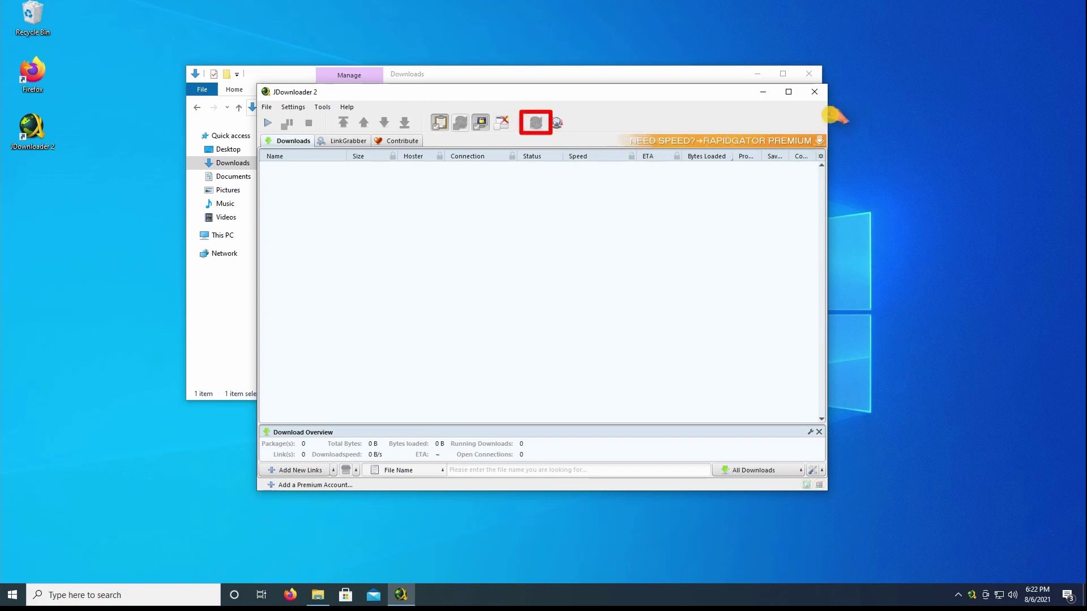
Step: Restart JDownloader and install the pending update immediately
{"action": "left_click", "coordinate": [815, 92]}
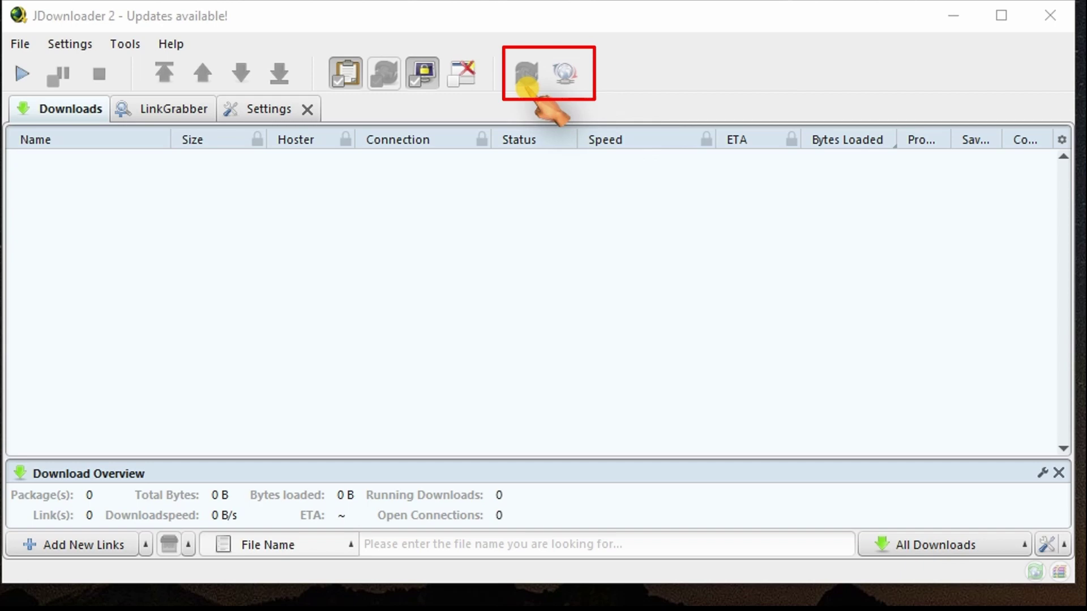
{"action": "left_click", "coordinate": [564, 74]}
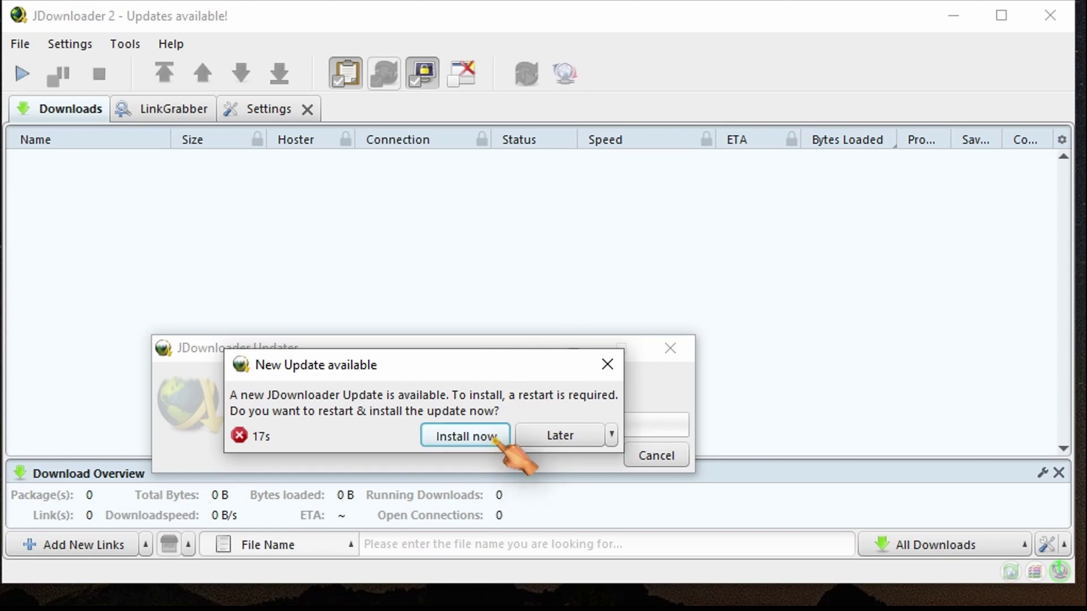
{"action": "left_click", "coordinate": [496, 440]}
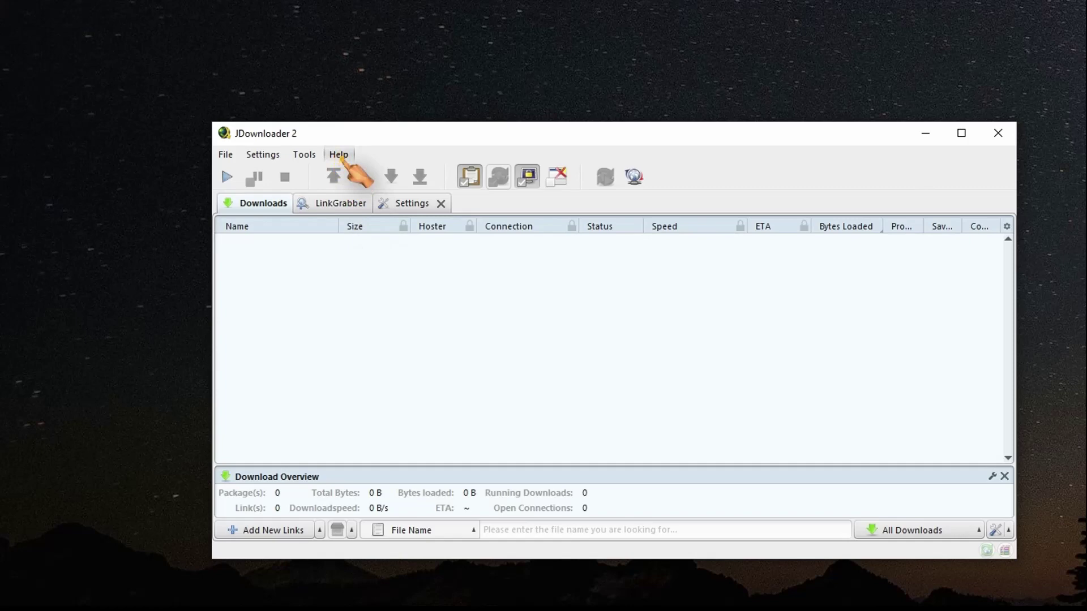
Step: View the About JDownloader build information, dated Fri Aug 06 2021, then close it
{"action": "left_click", "coordinate": [342, 158]}
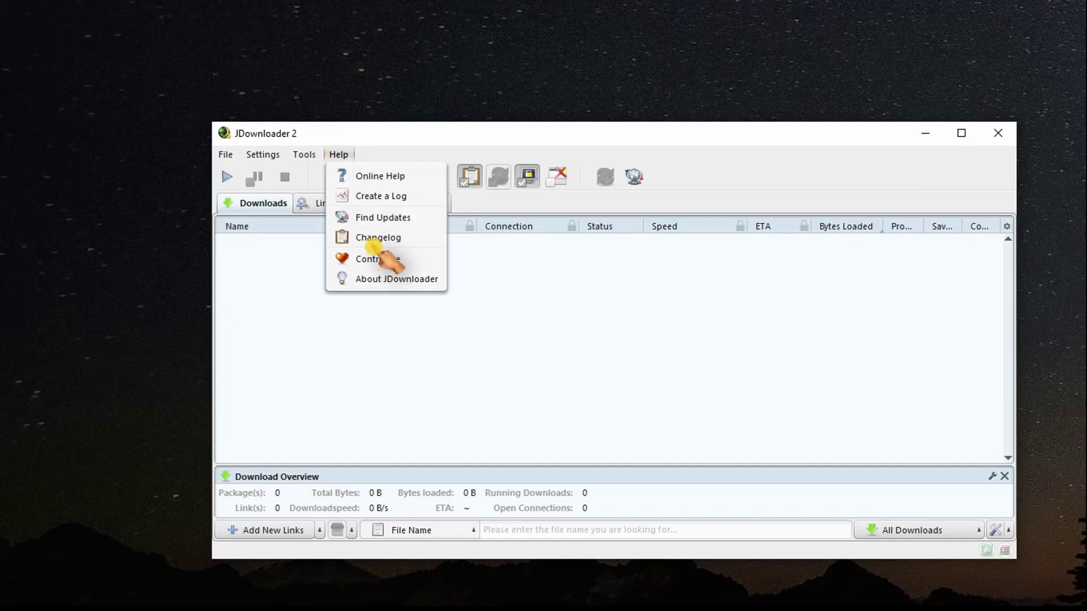
{"action": "left_click", "coordinate": [433, 278]}
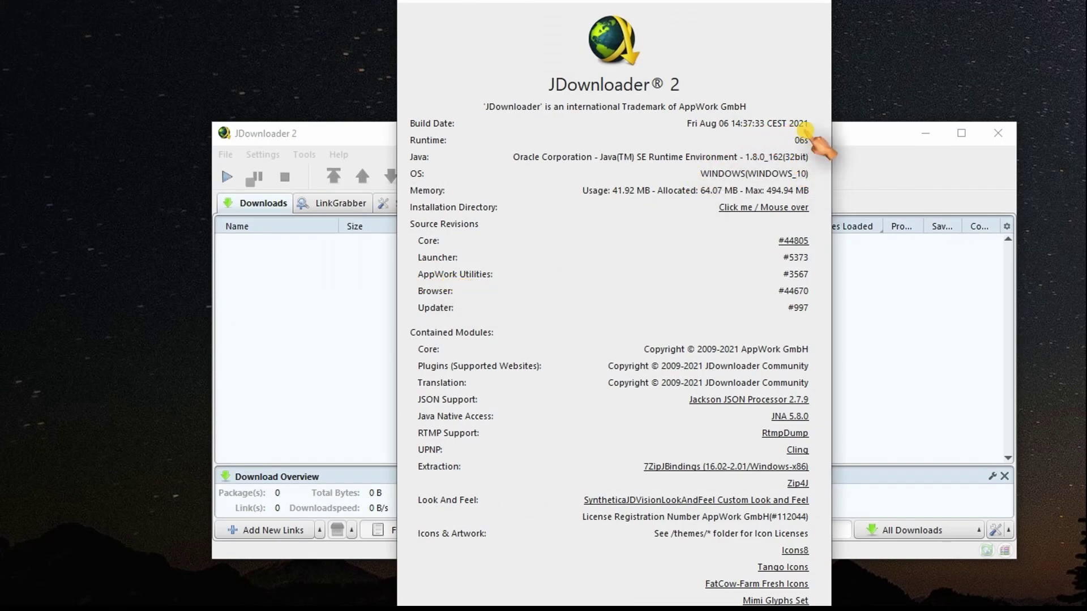
{"action": "left_click", "coordinate": [816, 7]}
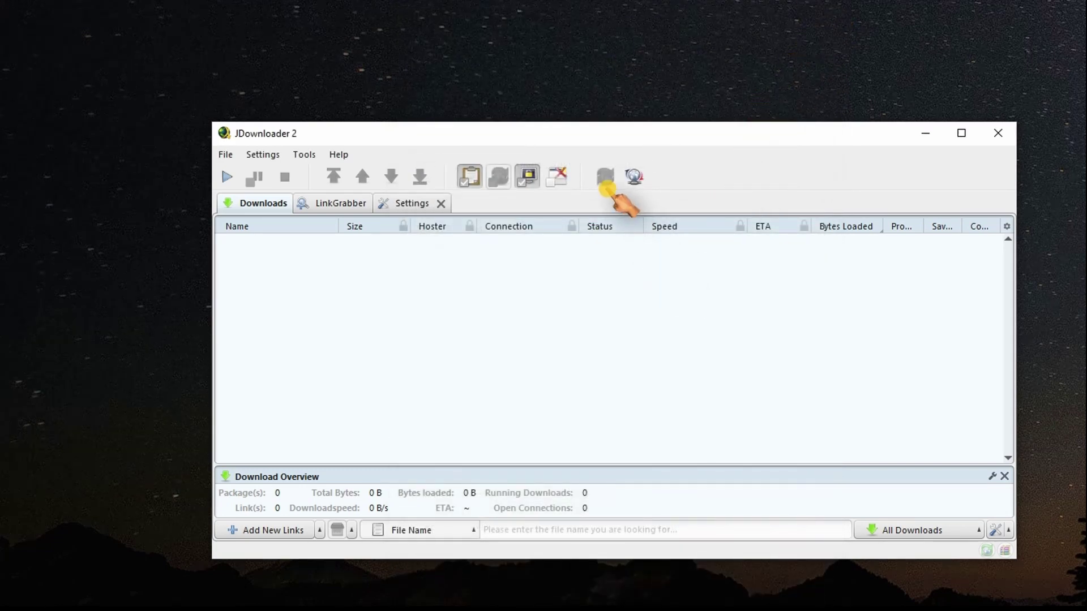
Step: In Reconnect settings, leave the method on No Reconnect and launch the Reconnect Wizard
{"action": "left_click", "coordinate": [392, 208]}
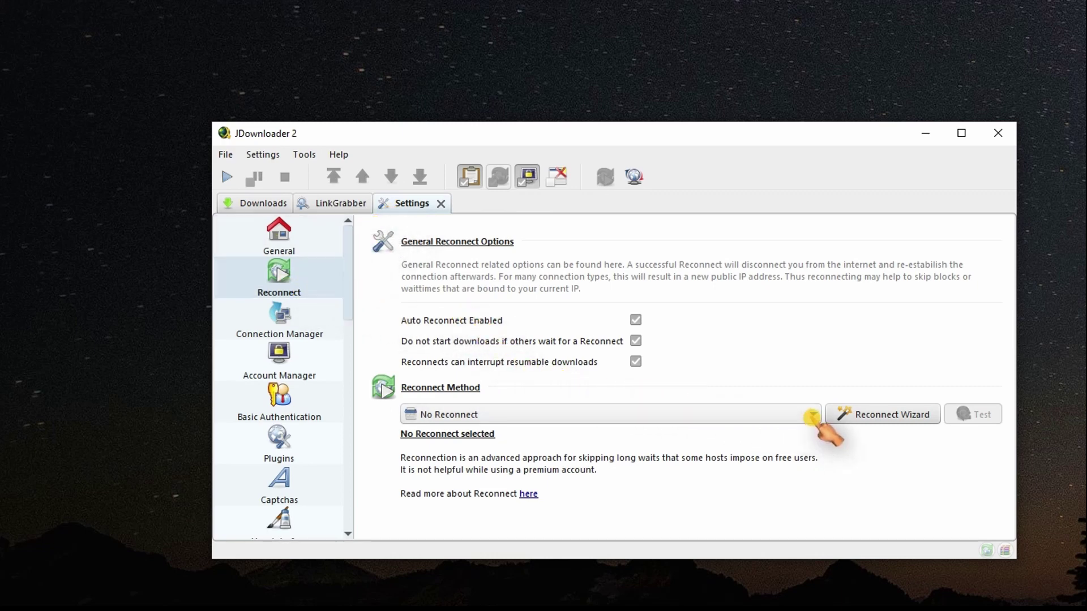
{"action": "left_click", "coordinate": [812, 416]}
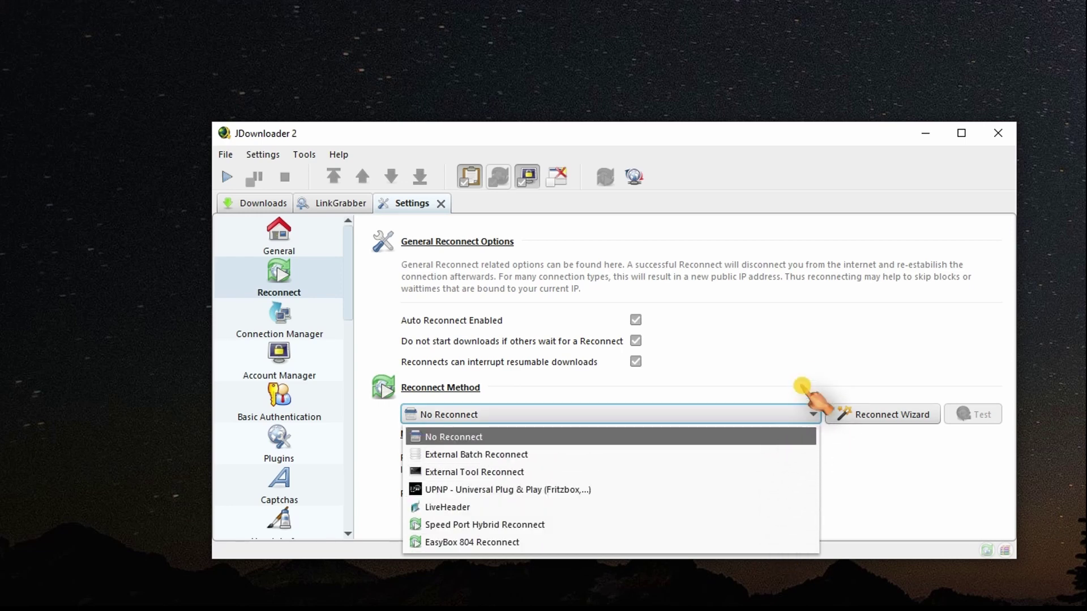
{"action": "left_click", "coordinate": [810, 376]}
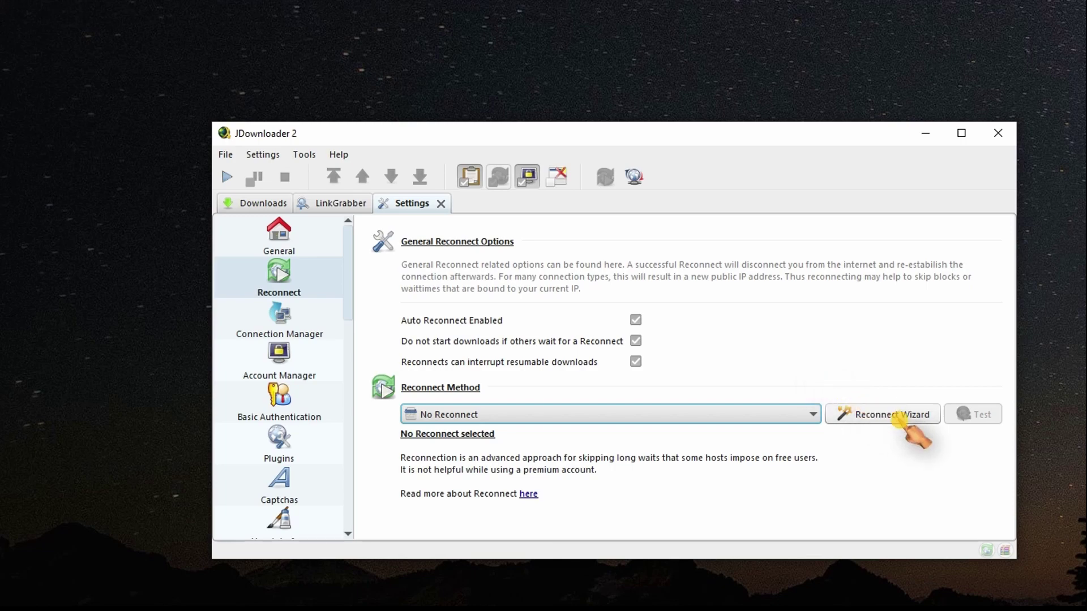
{"action": "left_click", "coordinate": [899, 419]}
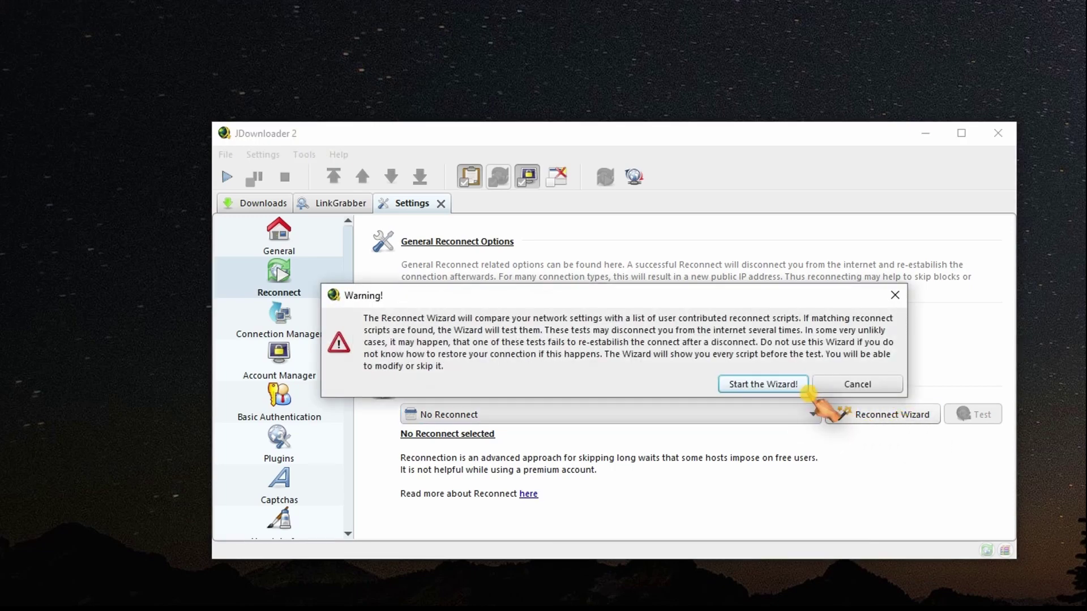
Step: Start the wizard and approve the UPNP reconnect test until two working scripts are found
{"action": "left_click", "coordinate": [804, 386]}
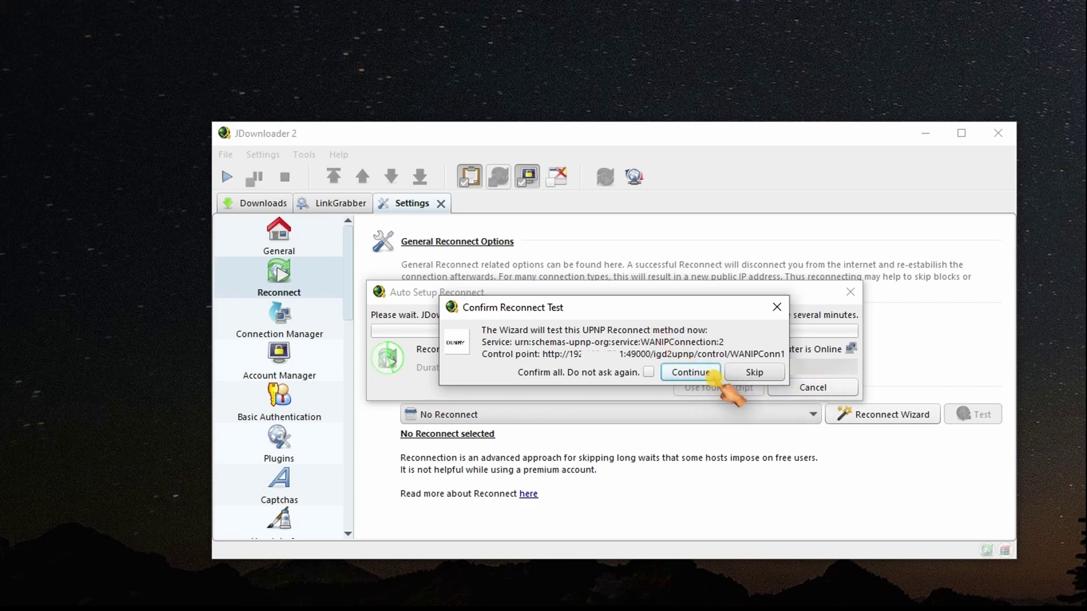
{"action": "left_click", "coordinate": [710, 374]}
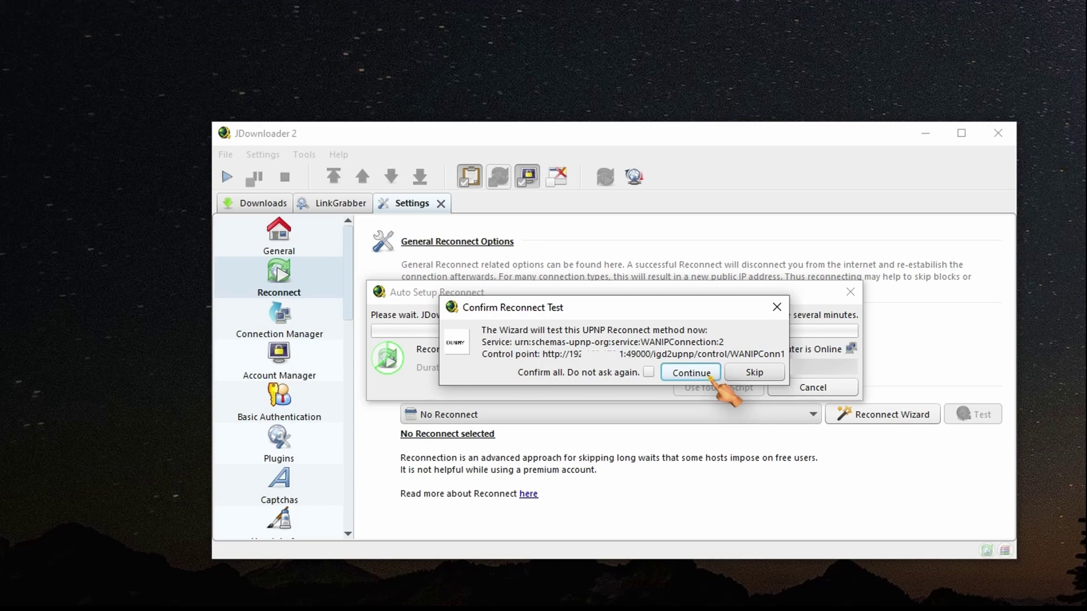
{"action": "left_click", "coordinate": [711, 377]}
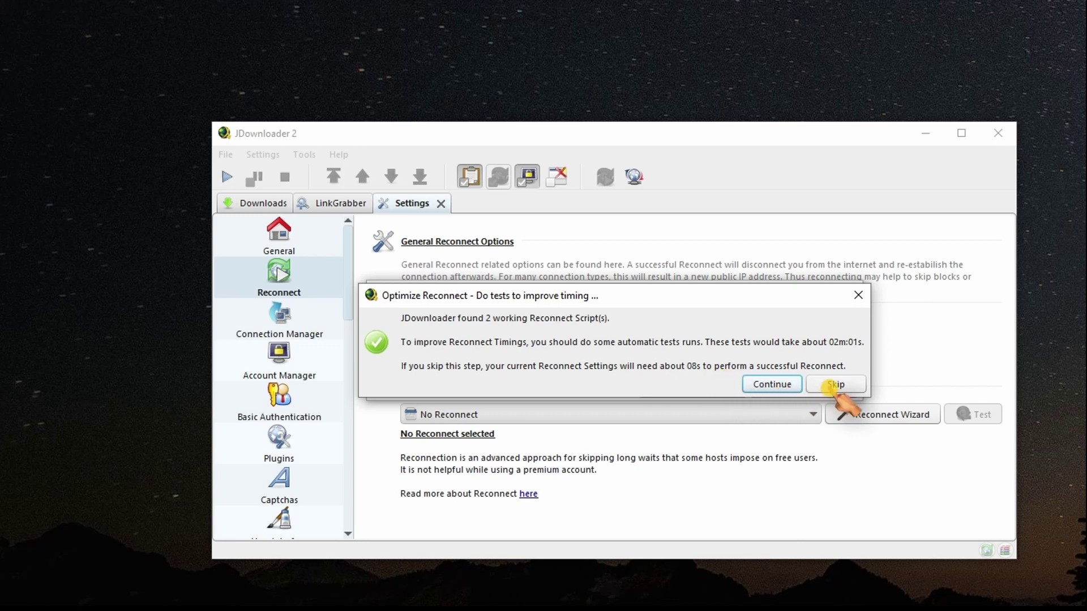
Step: Skip timing optimization so UPNP reconnect applies with the router's service type and control URL
{"action": "left_click", "coordinate": [836, 385]}
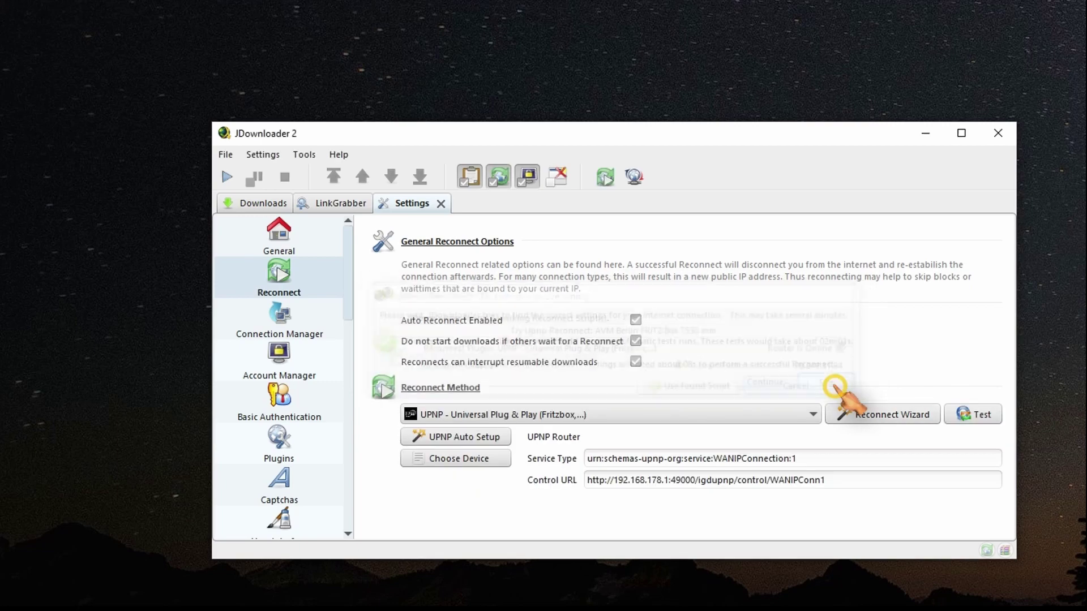